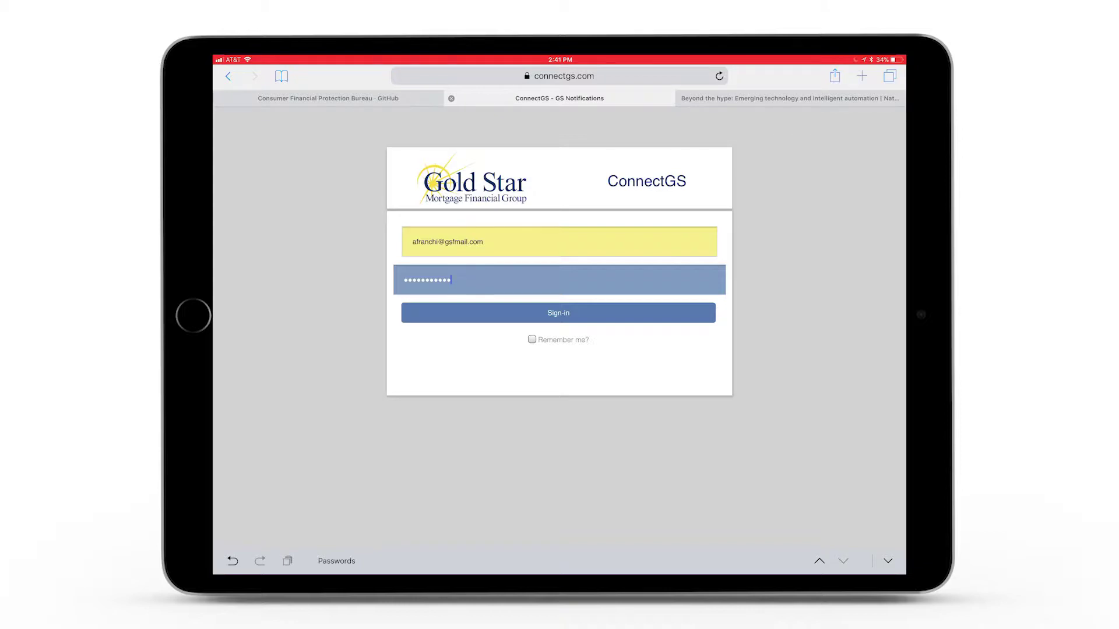
Sign in to the ConnectGS portal with the saved email and password.
{"action": "left_click", "coordinate": [558, 313]}
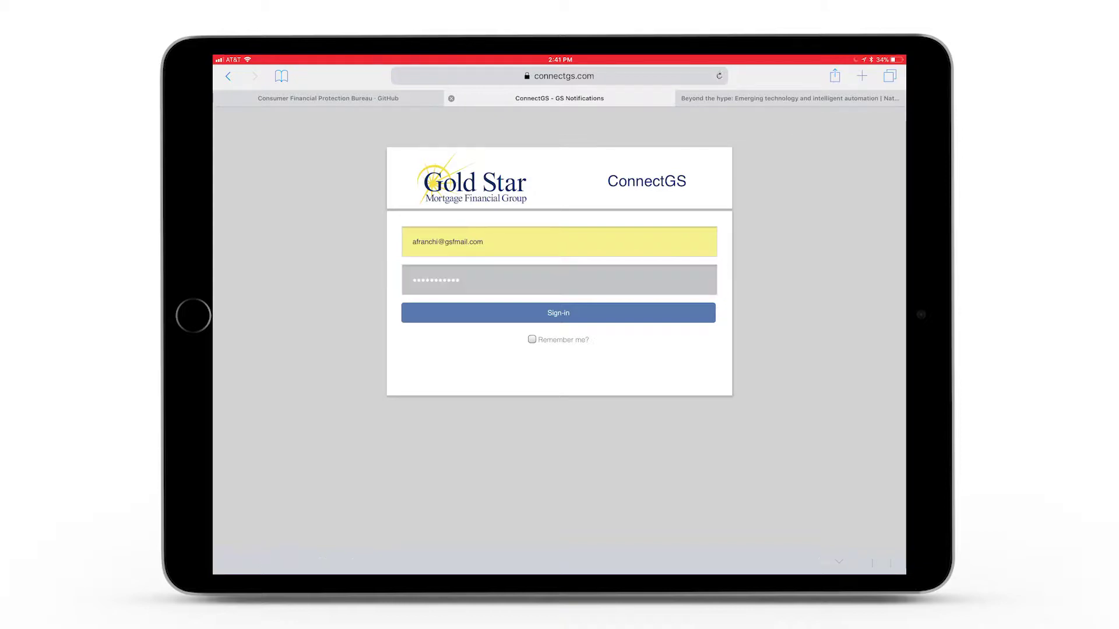
{"action": "left_click", "coordinate": [558, 367]}
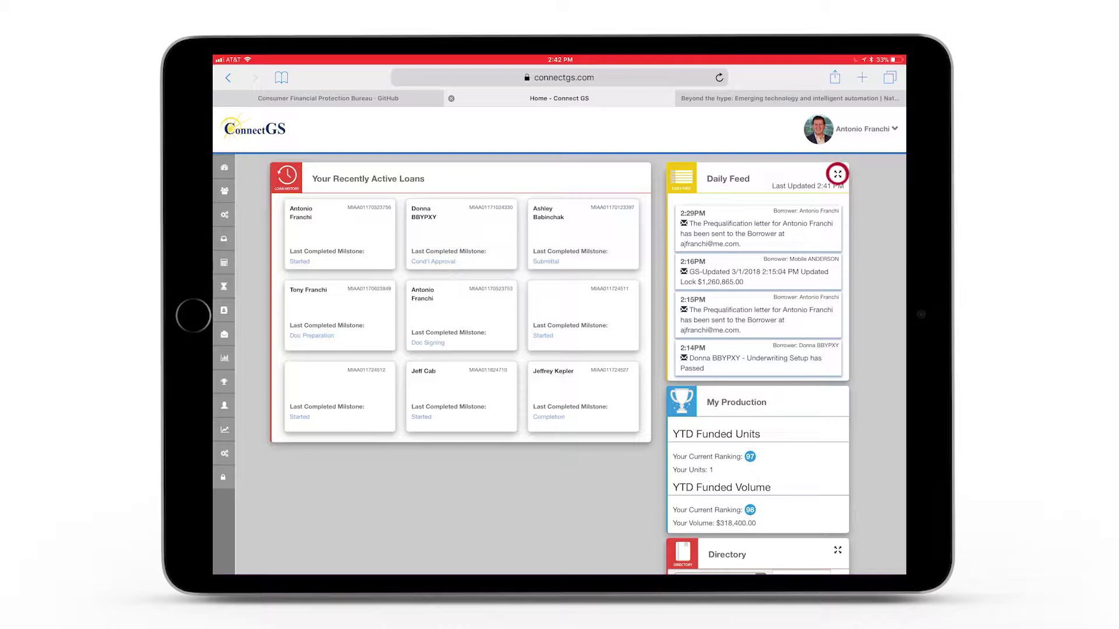
Expand the dashboard's Daily Feed panel to full view.
{"action": "left_click", "coordinate": [837, 175]}
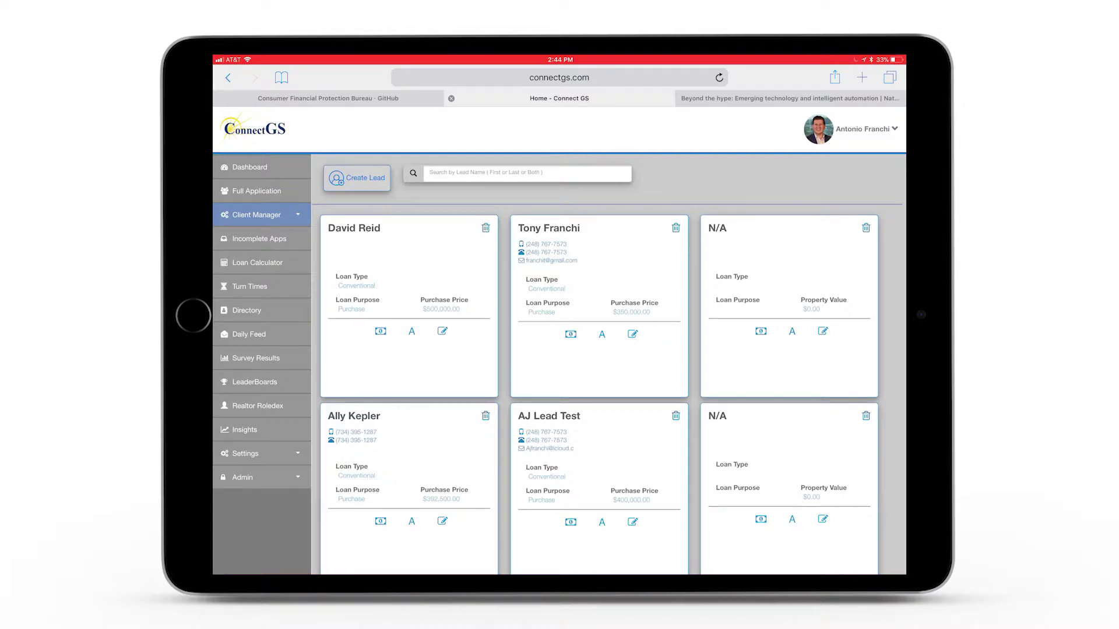
Go from the Client Manager lead cards to the Insights analytics page.
{"action": "left_click", "coordinate": [243, 430]}
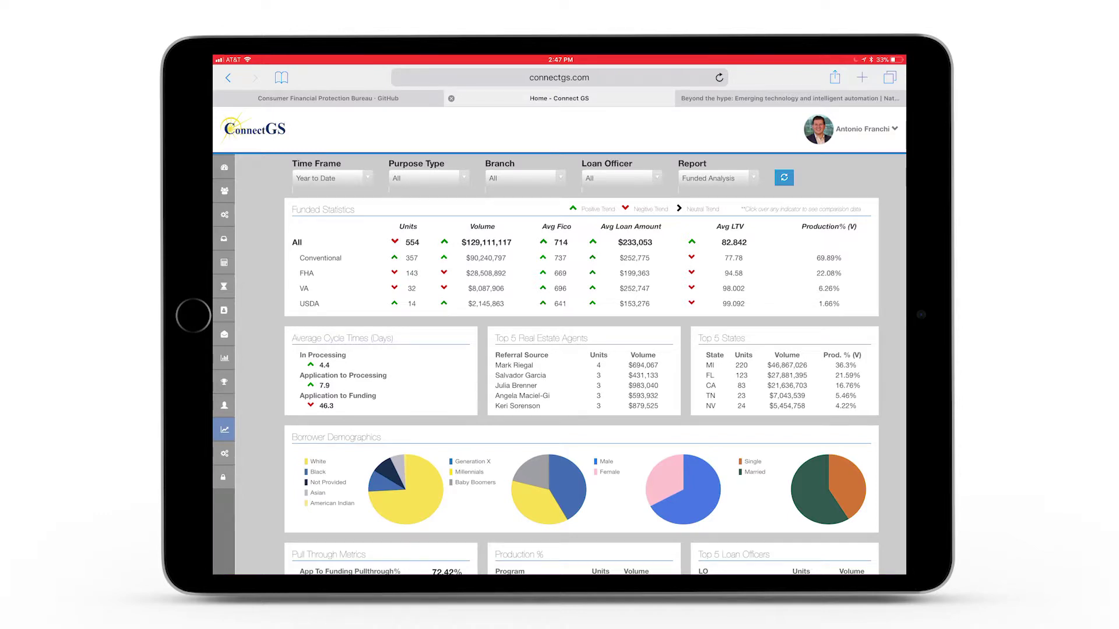
Browse the Loan Officer and Branch filter lists on Insights, leaving Branch at All.
{"action": "left_click", "coordinate": [620, 178]}
{"action": "scroll", "coordinate": [622, 376], "scroll_direction": "down", "scroll_amount": 2}
{"action": "scroll", "coordinate": [621, 376], "scroll_direction": "down", "scroll_amount": 4}
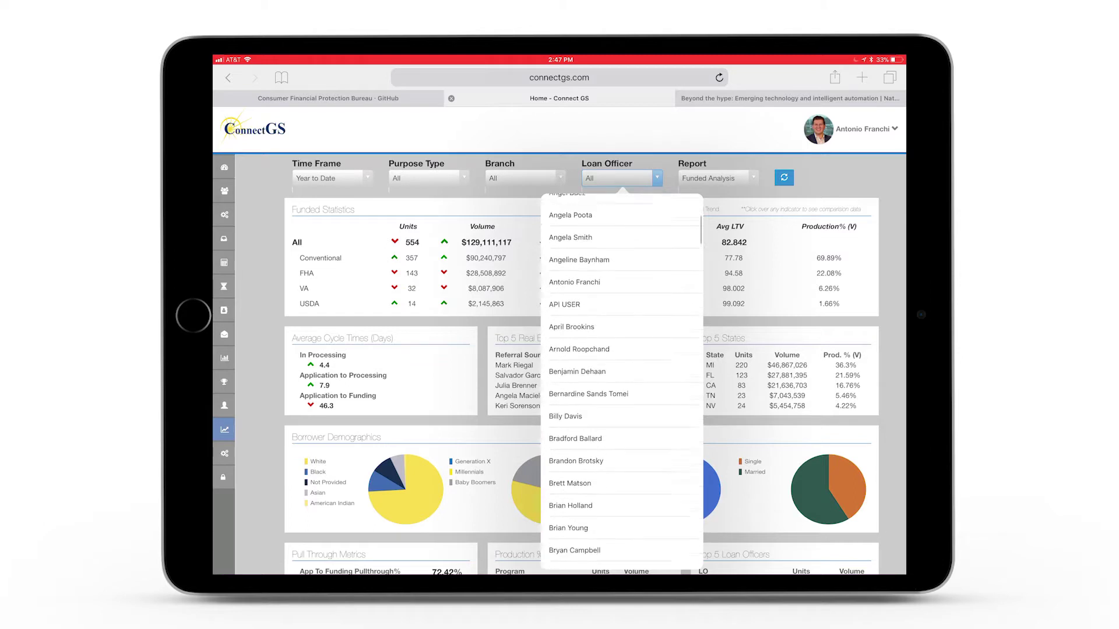
{"action": "scroll", "coordinate": [621, 376], "scroll_direction": "up", "scroll_amount": 2}
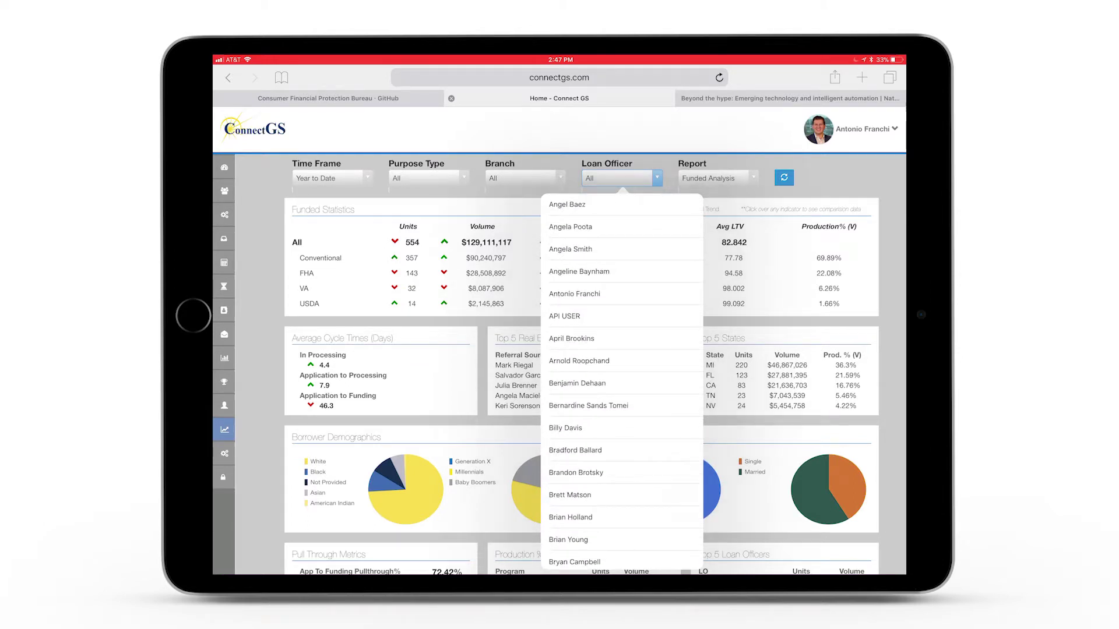
{"action": "left_click", "coordinate": [525, 177]}
{"action": "scroll", "coordinate": [525, 376], "scroll_direction": "down", "scroll_amount": 2}
{"action": "scroll", "coordinate": [525, 376], "scroll_direction": "down", "scroll_amount": 2}
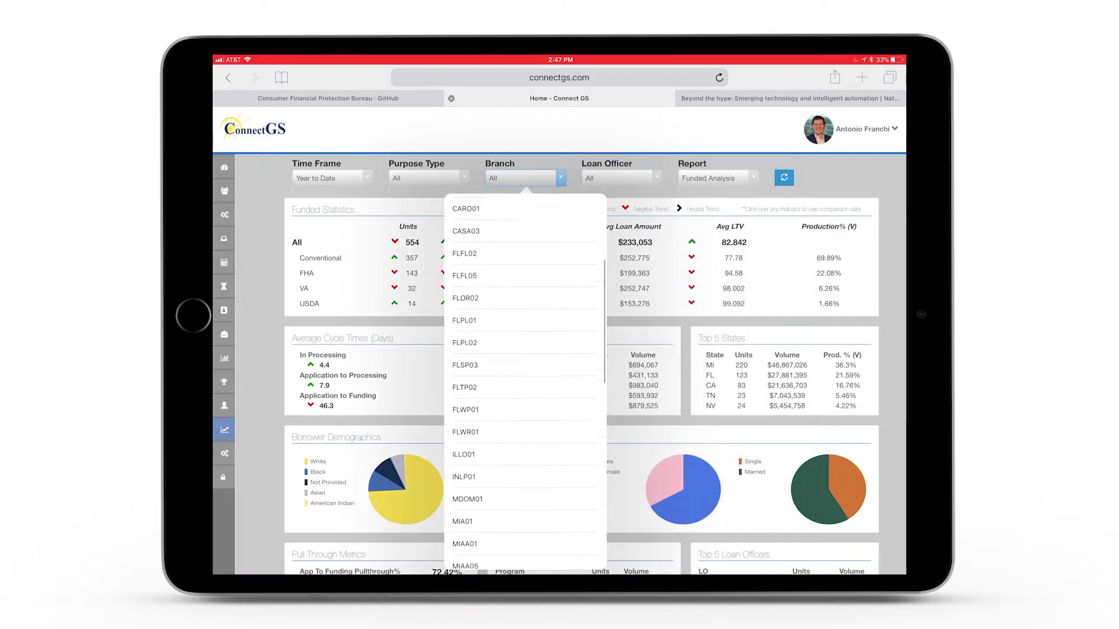
{"action": "left_click", "coordinate": [752, 394]}
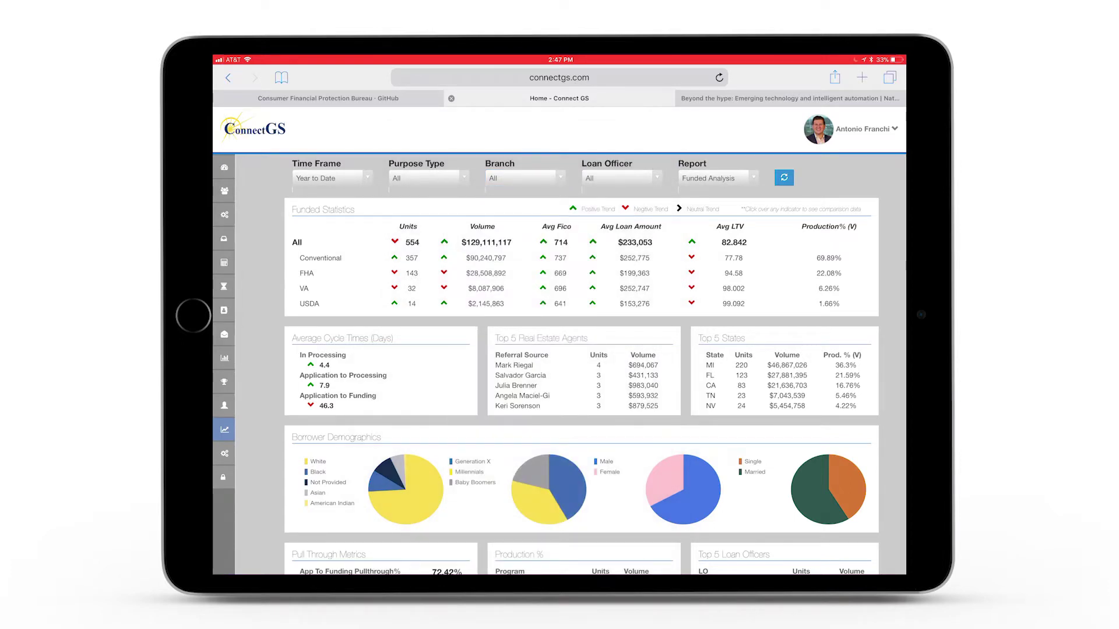
{"action": "scroll", "coordinate": [559, 350], "scroll_direction": "down", "scroll_amount": 2}
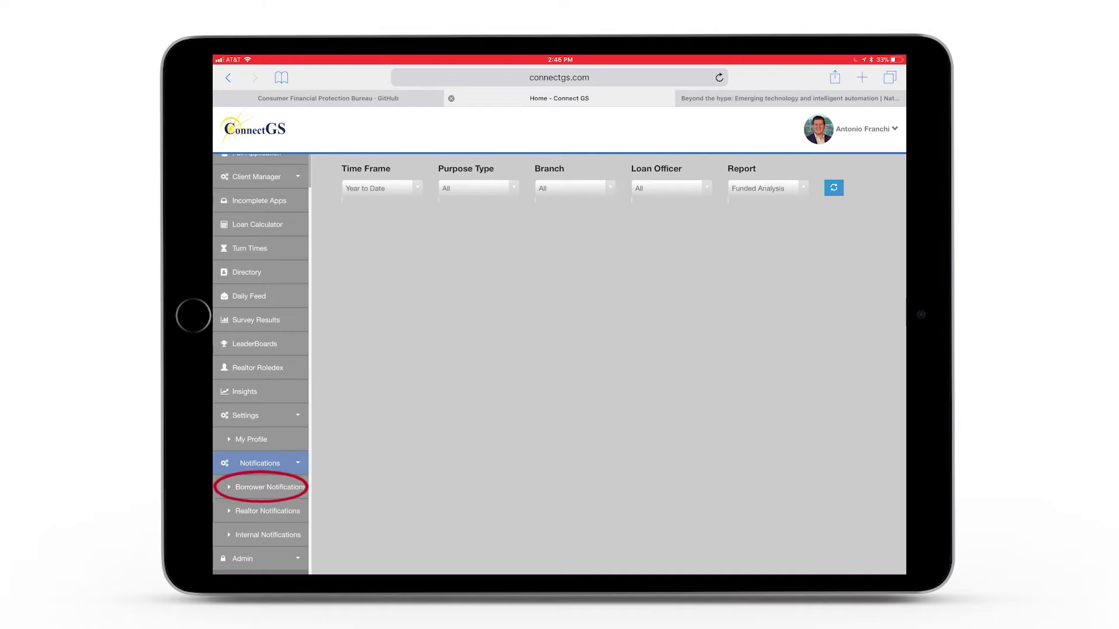
Open Borrower Notifications from the expanded Notifications submenu.
{"action": "left_click", "coordinate": [270, 487]}
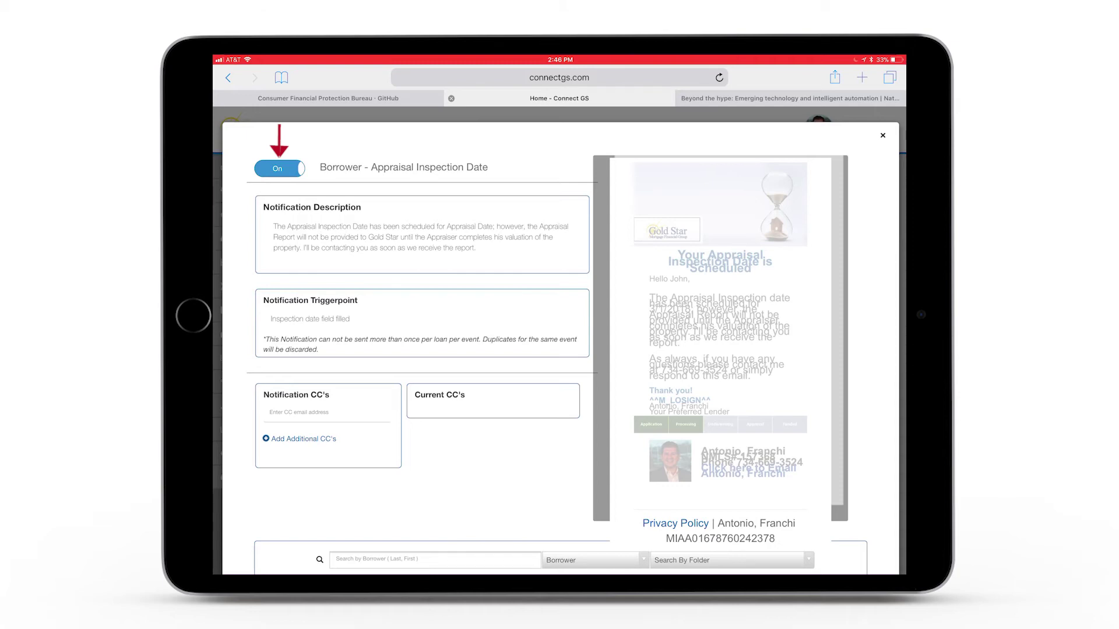
Switch off the borrower Appraisal Inspection Date notification.
{"action": "left_click", "coordinate": [279, 168]}
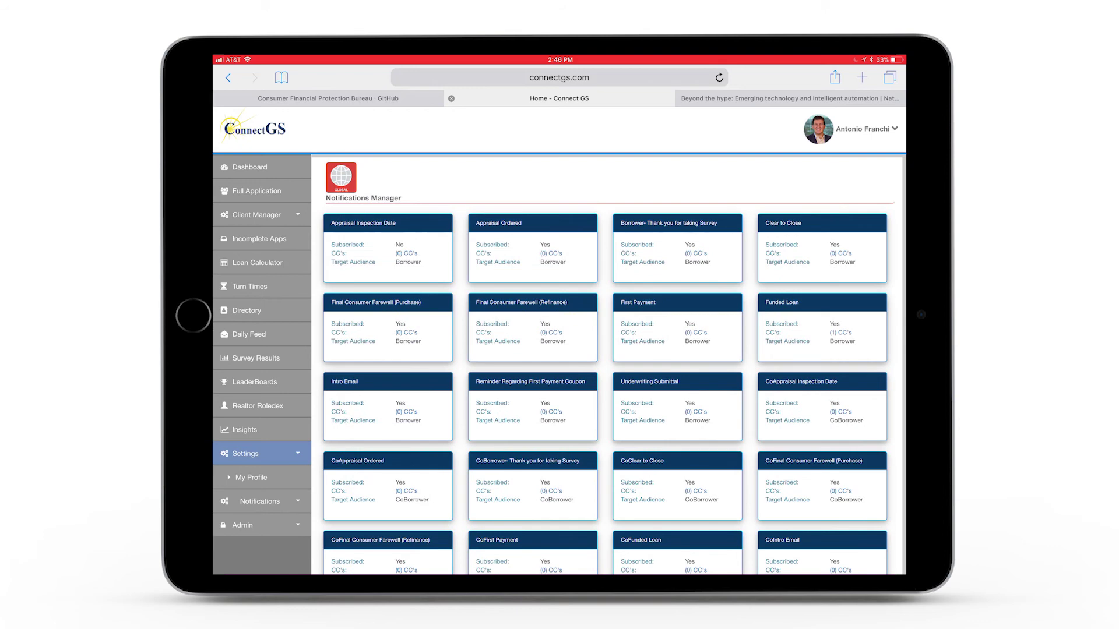
Turn off the realtor 'Appraisal has been Ordered' notification and close its details.
{"action": "left_click", "coordinate": [260, 501]}
{"action": "left_click", "coordinate": [262, 549]}
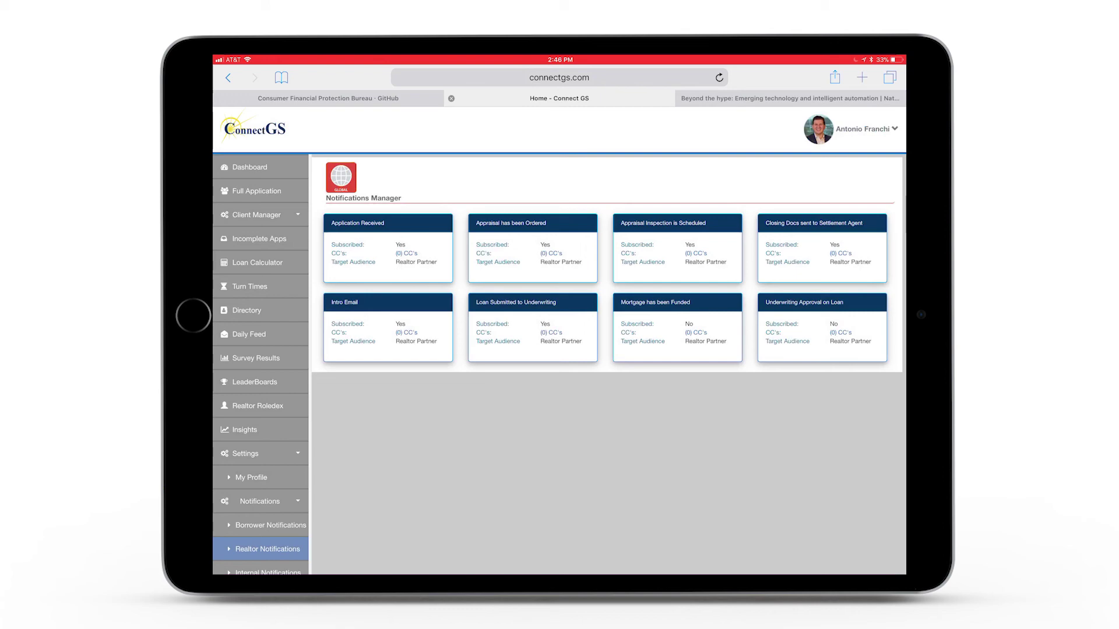
{"action": "left_click", "coordinate": [533, 247]}
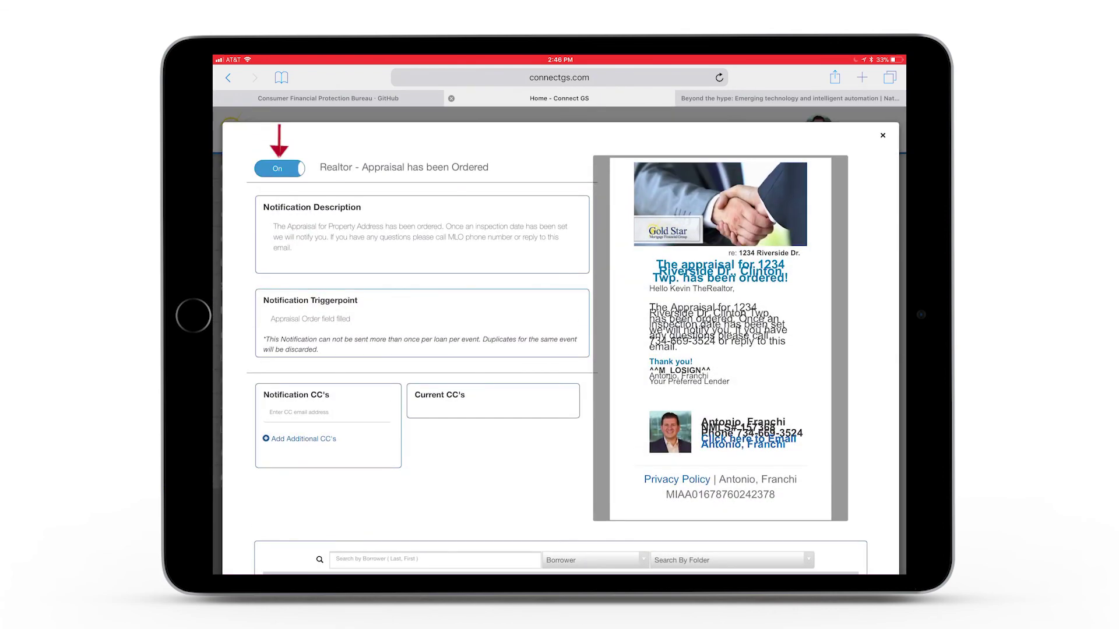
{"action": "scroll", "coordinate": [559, 349], "scroll_direction": "down", "scroll_amount": 5}
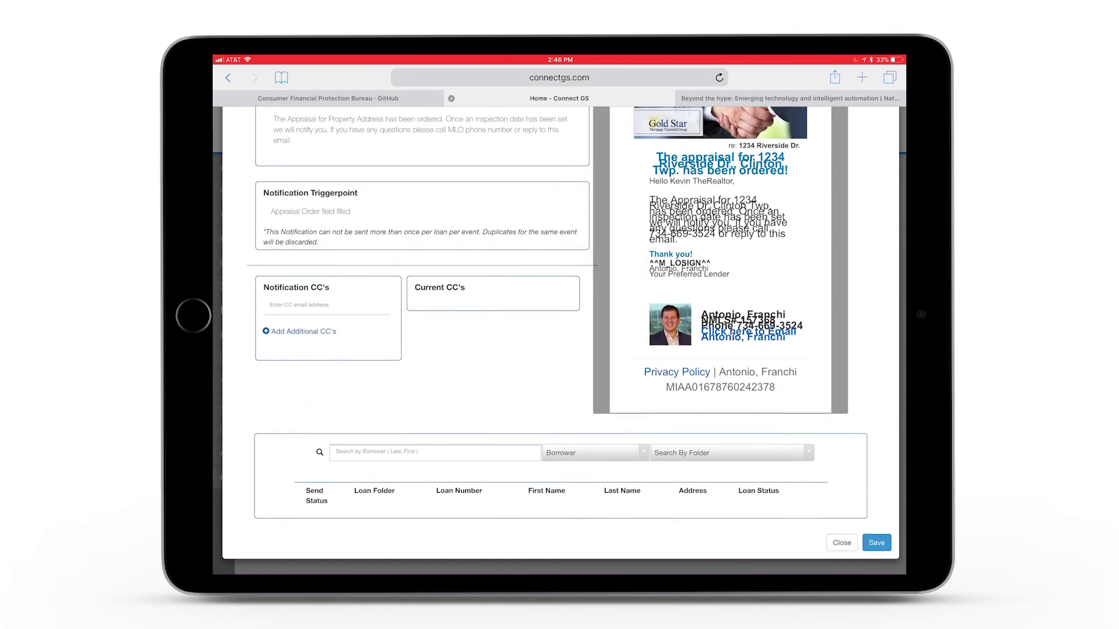
{"action": "left_click", "coordinate": [882, 135]}
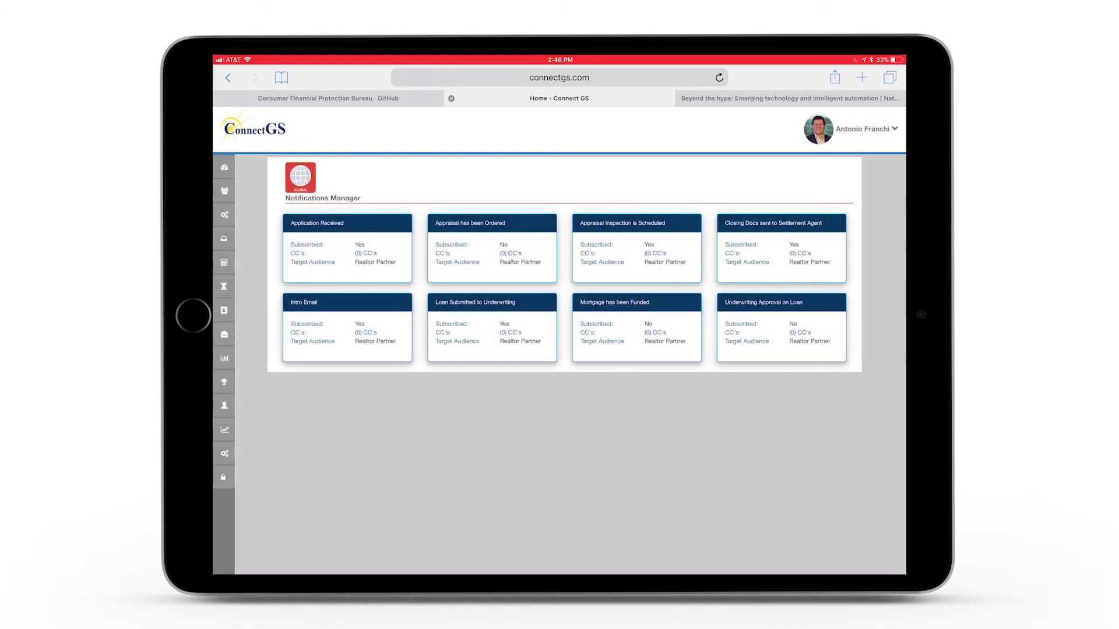